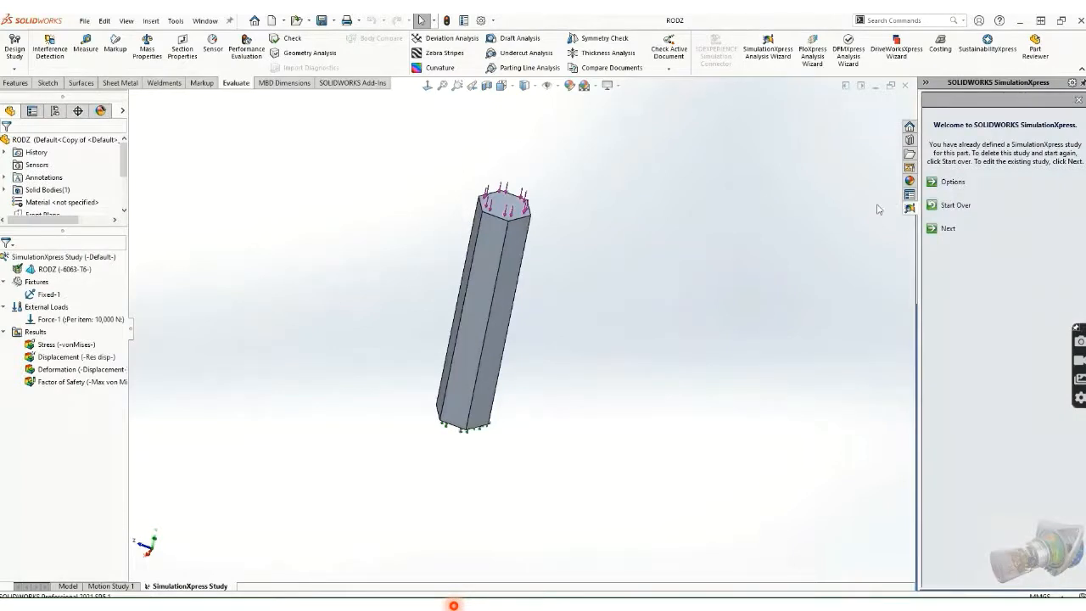
{"action": "double_click", "coordinate": [42, 294]}
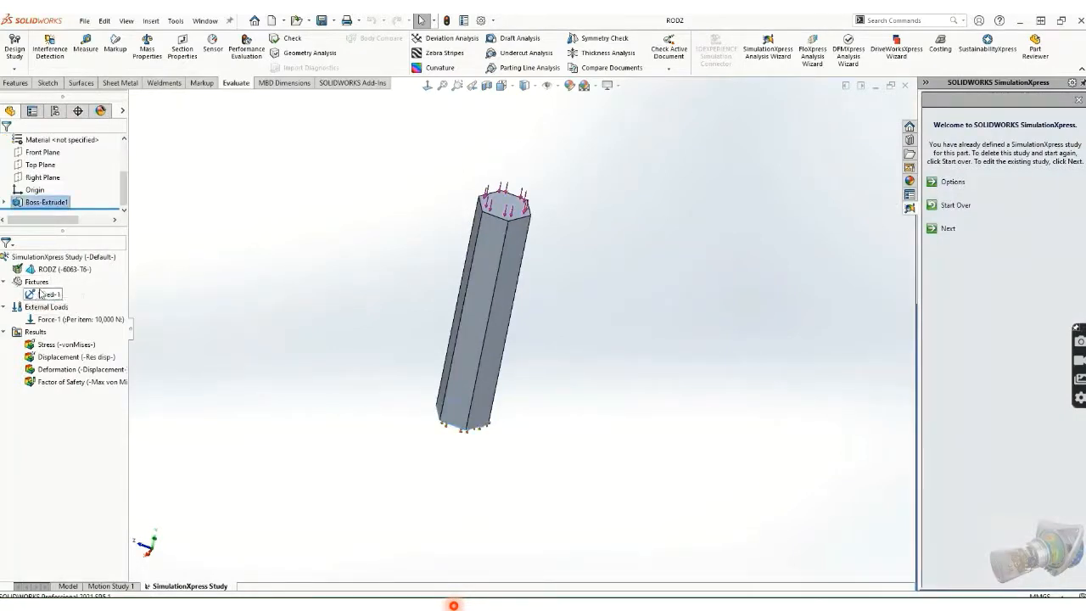
{"action": "scroll", "coordinate": [457, 406], "scroll_direction": "down", "scroll_amount": 2}
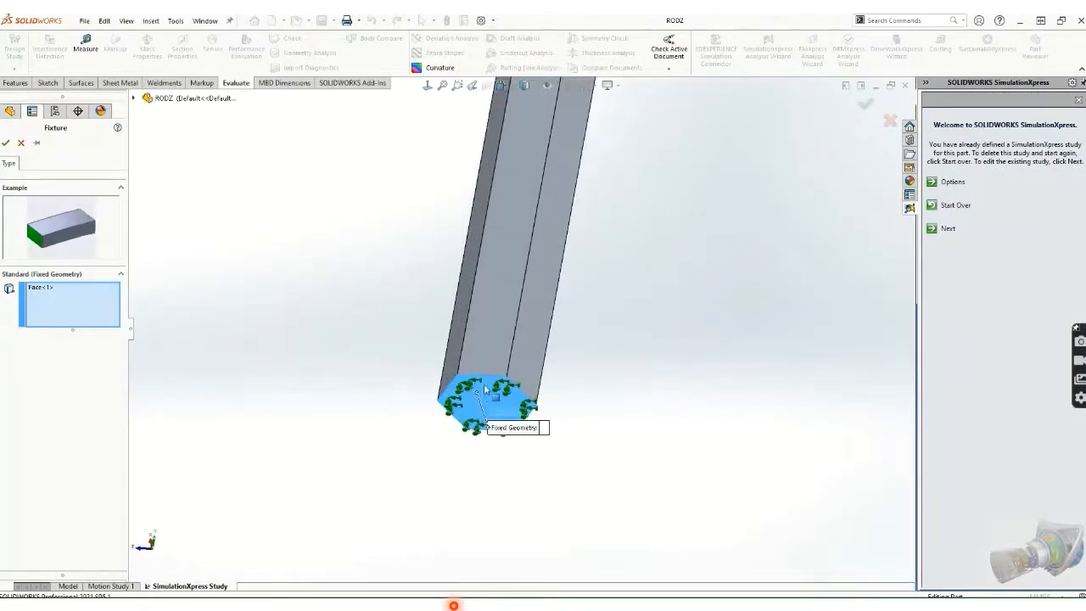
{"action": "scroll", "coordinate": [453, 411], "scroll_direction": "up", "scroll_amount": 2}
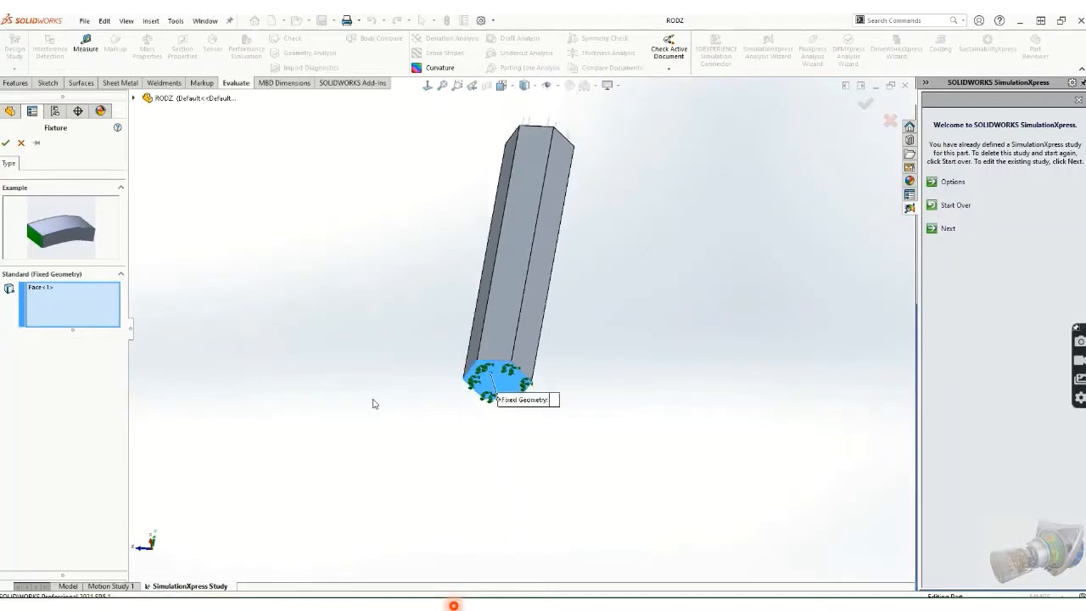
{"action": "left_click", "coordinate": [6, 144]}
{"action": "double_click", "coordinate": [46, 320]}
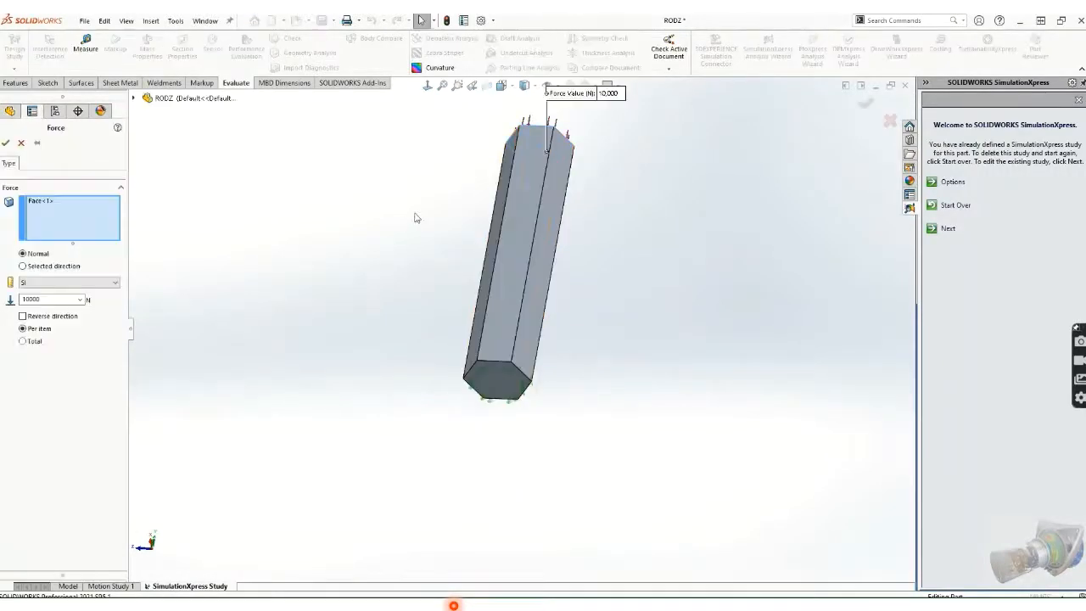
{"action": "scroll", "coordinate": [638, 168], "scroll_direction": "down", "scroll_amount": 1}
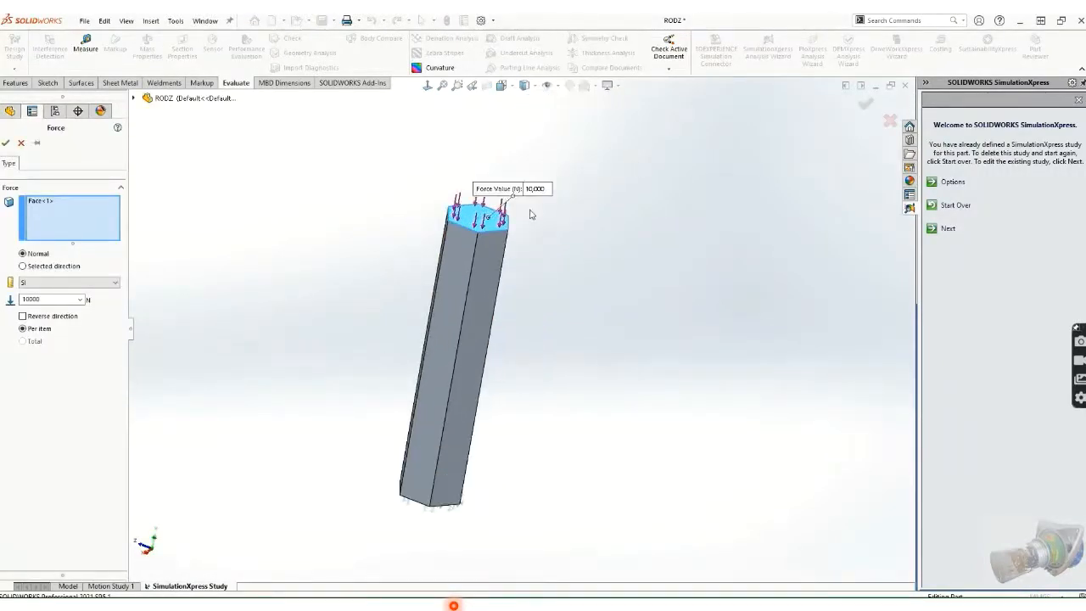
{"action": "left_click", "coordinate": [6, 142]}
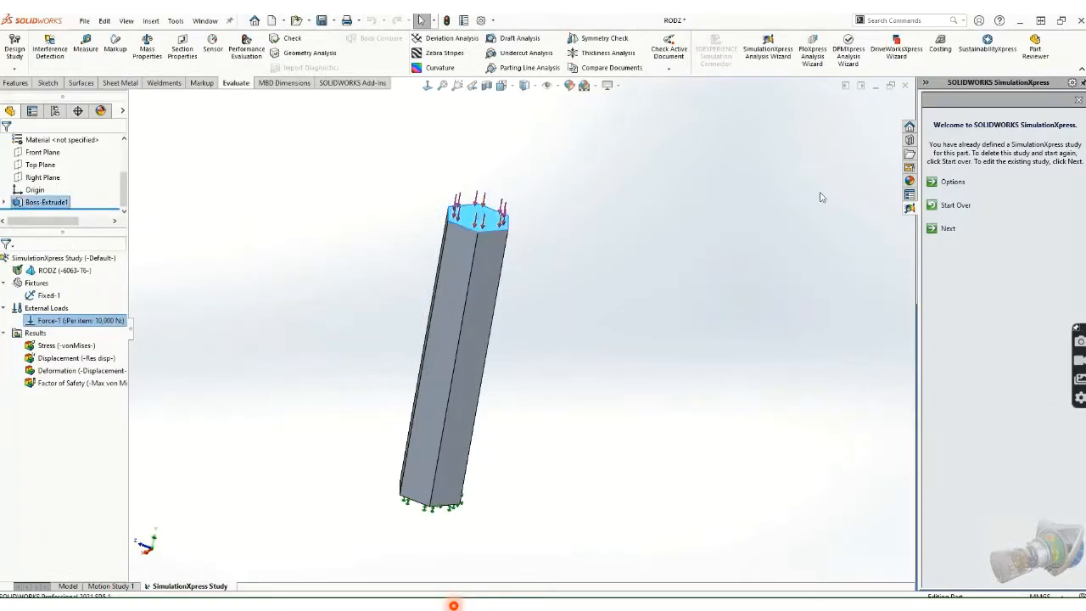
Step: Show the rod's von Mises stress plot and orbit to inspect its fixed bottom face
{"action": "double_click", "coordinate": [58, 348]}
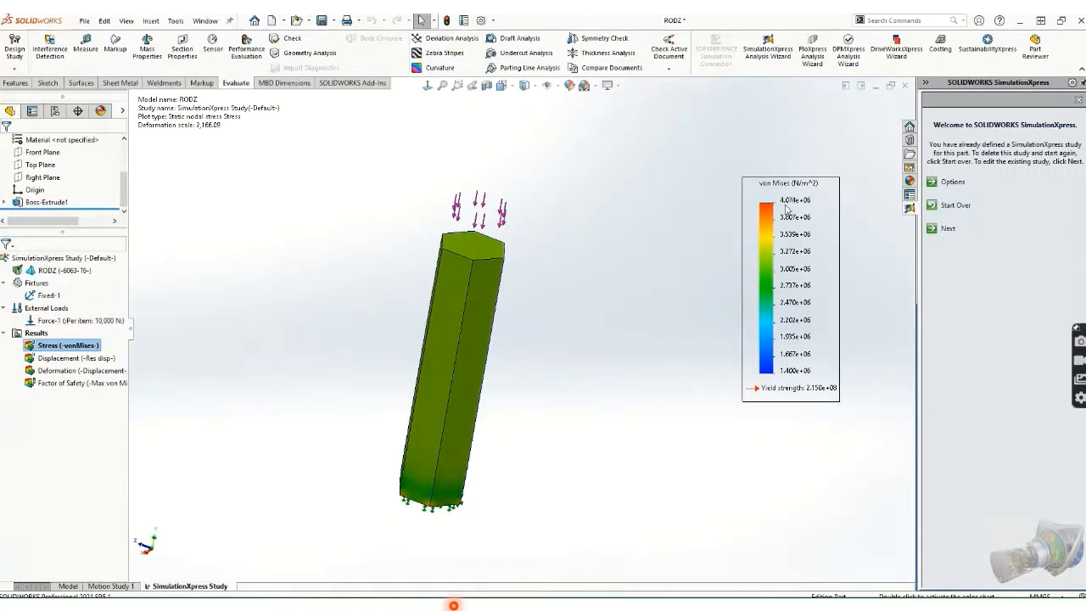
{"action": "middle_click_drag", "start_coordinate": [606, 439], "coordinate": [564, 364]}
{"action": "scroll", "coordinate": [450, 543], "scroll_direction": "down", "scroll_amount": 7}
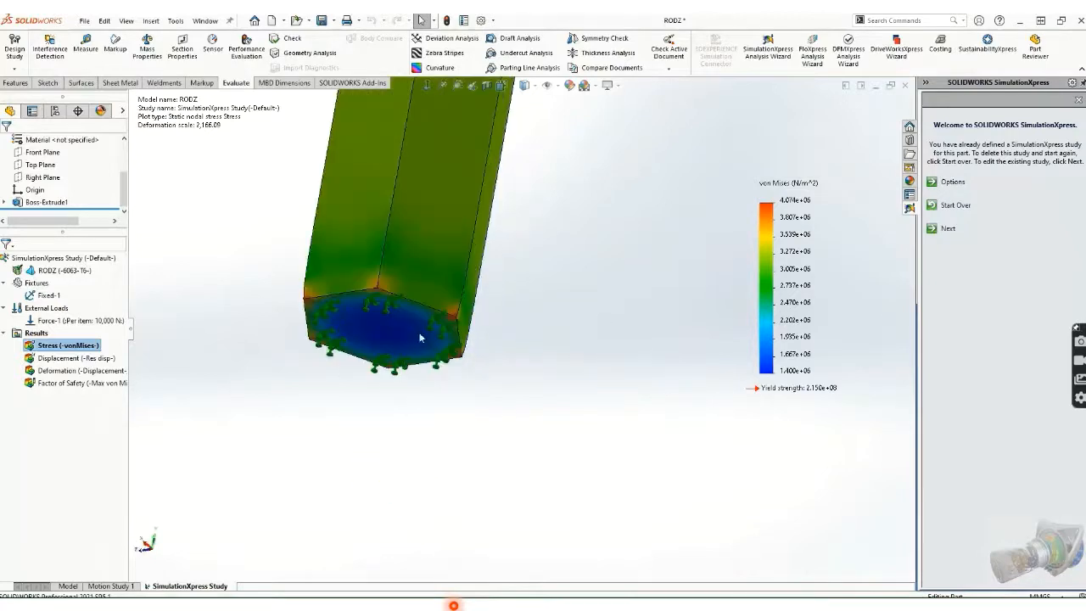
{"action": "scroll", "coordinate": [374, 313], "scroll_direction": "up", "scroll_amount": 7}
{"action": "scroll", "coordinate": [526, 186], "scroll_direction": "down", "scroll_amount": 1}
{"action": "middle_click_drag", "start_coordinate": [526, 187], "coordinate": [526, 212]}
{"action": "scroll", "coordinate": [526, 212], "scroll_direction": "down", "scroll_amount": 2}
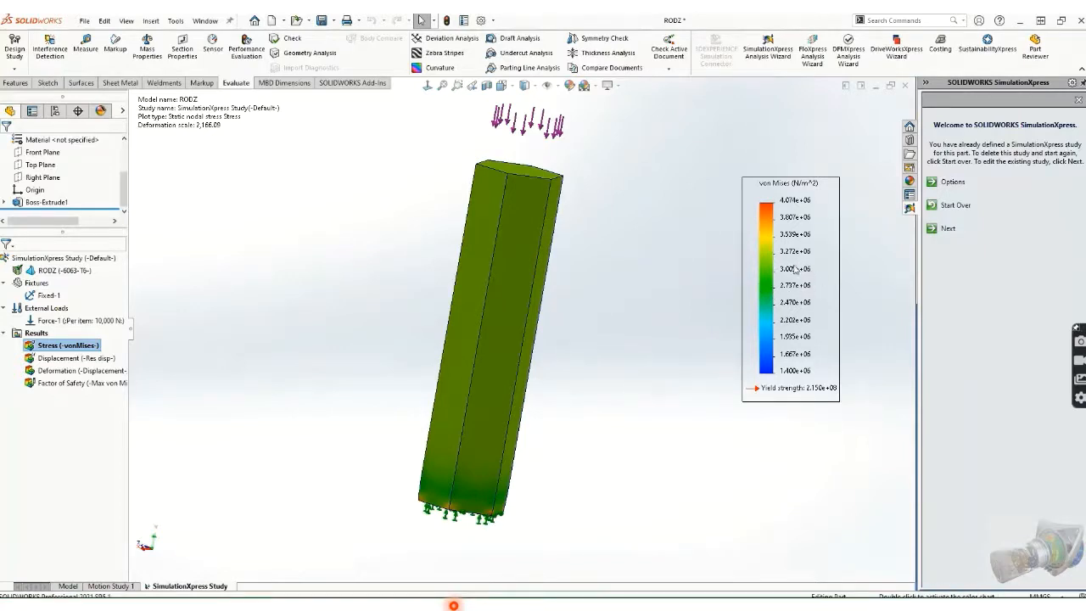
Step: Check the displacement plot, return to the 4.074e+06 N/m^2 stress plot, and continue to Fixtures
{"action": "double_click", "coordinate": [66, 358]}
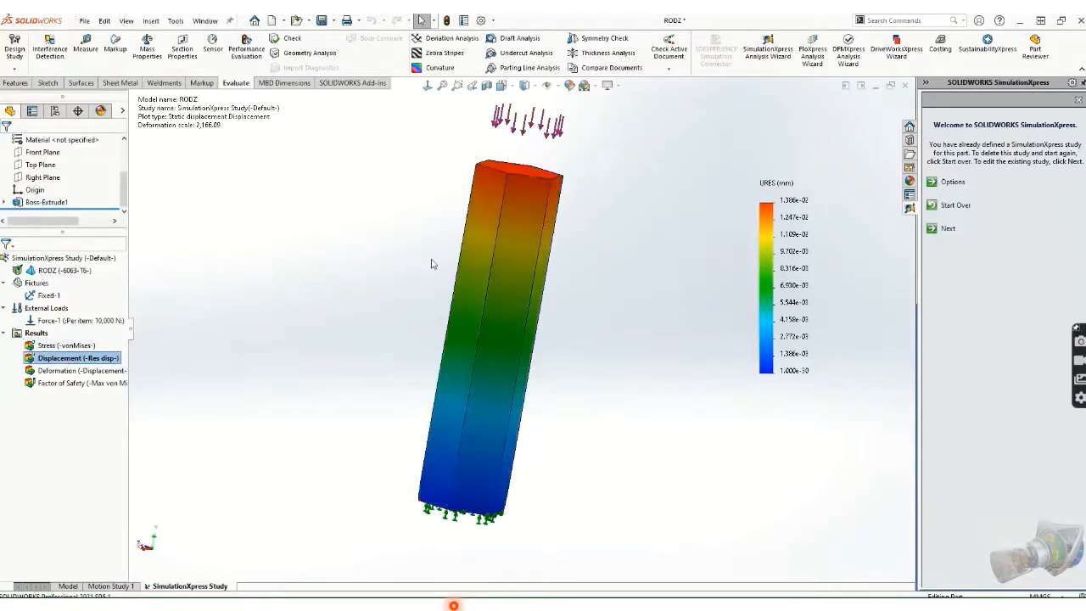
{"action": "scroll", "coordinate": [434, 264], "scroll_direction": "up", "scroll_amount": 2}
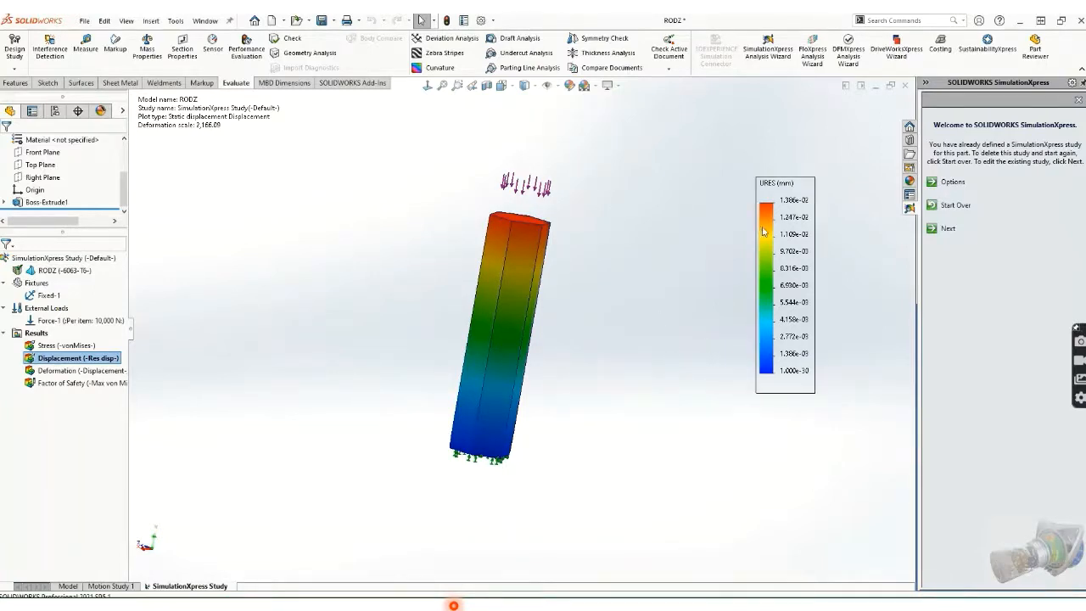
{"action": "double_click", "coordinate": [50, 347]}
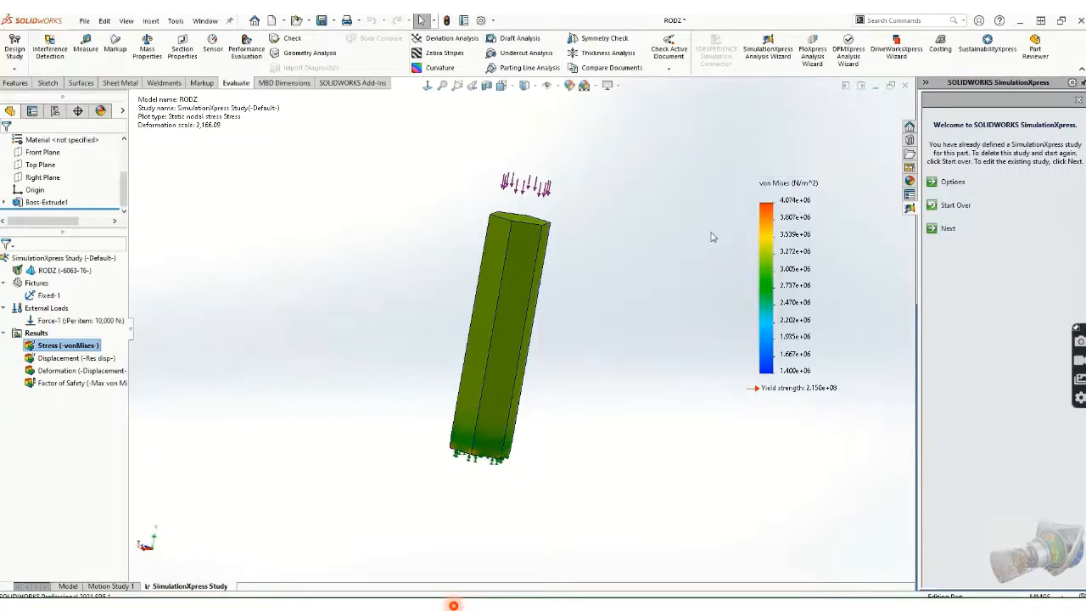
{"action": "left_click", "coordinate": [933, 228]}
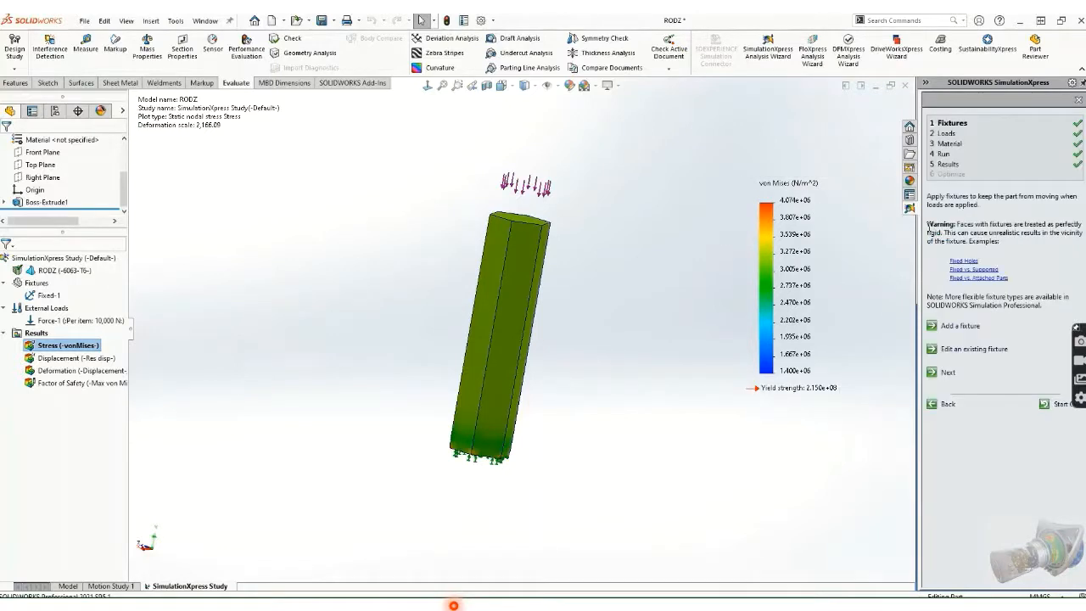
Step: Start a DesignXpress study using the 60 mm D1 hexagon dimension as the variable
{"action": "left_click", "coordinate": [947, 175]}
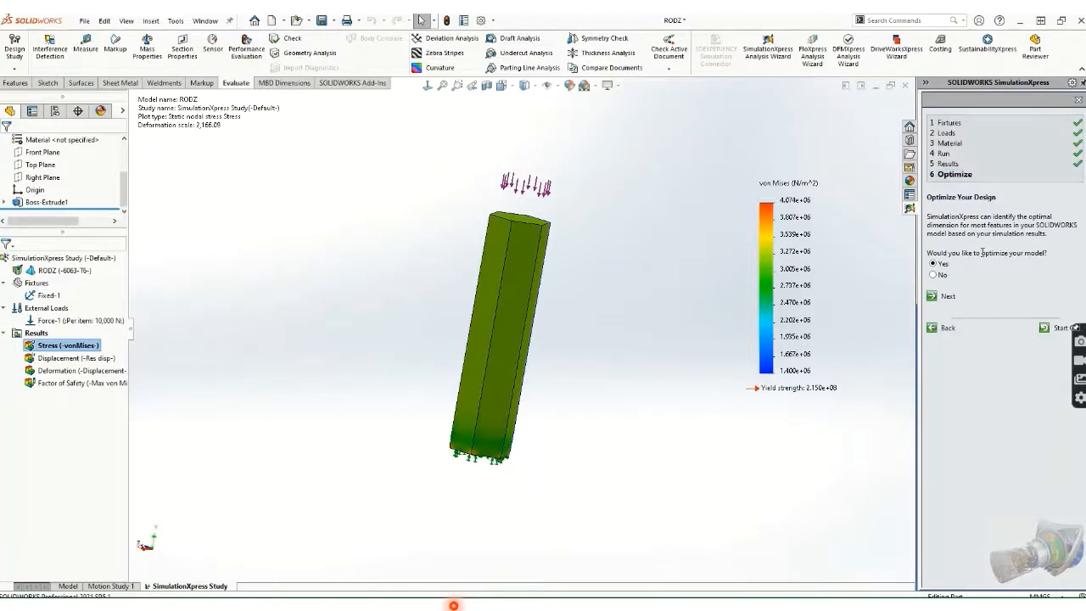
{"action": "left_click", "coordinate": [945, 293]}
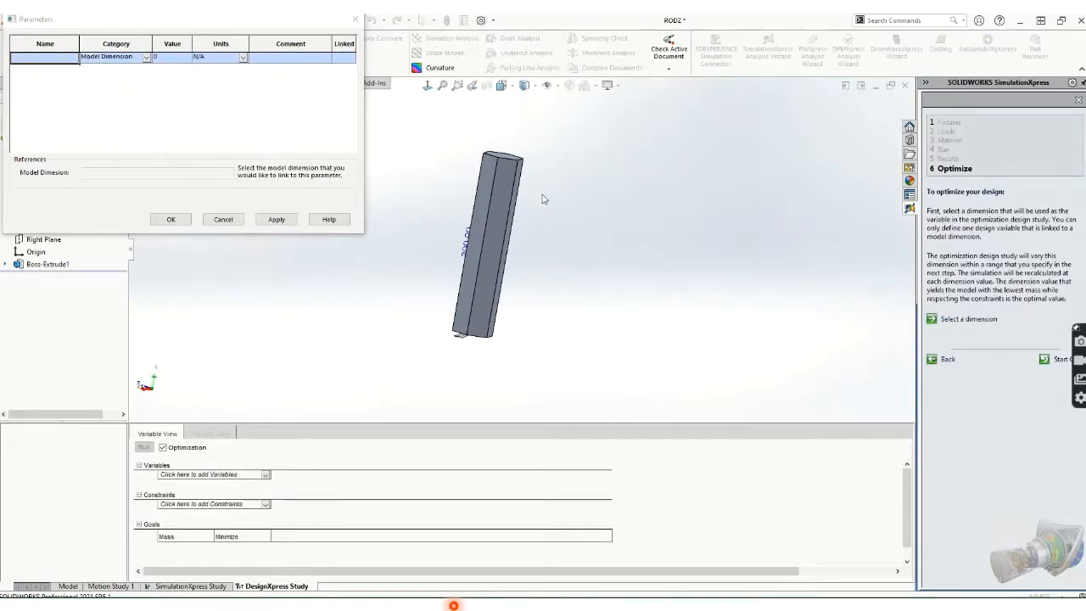
{"action": "middle_click_drag", "start_coordinate": [558, 211], "coordinate": [425, 275]}
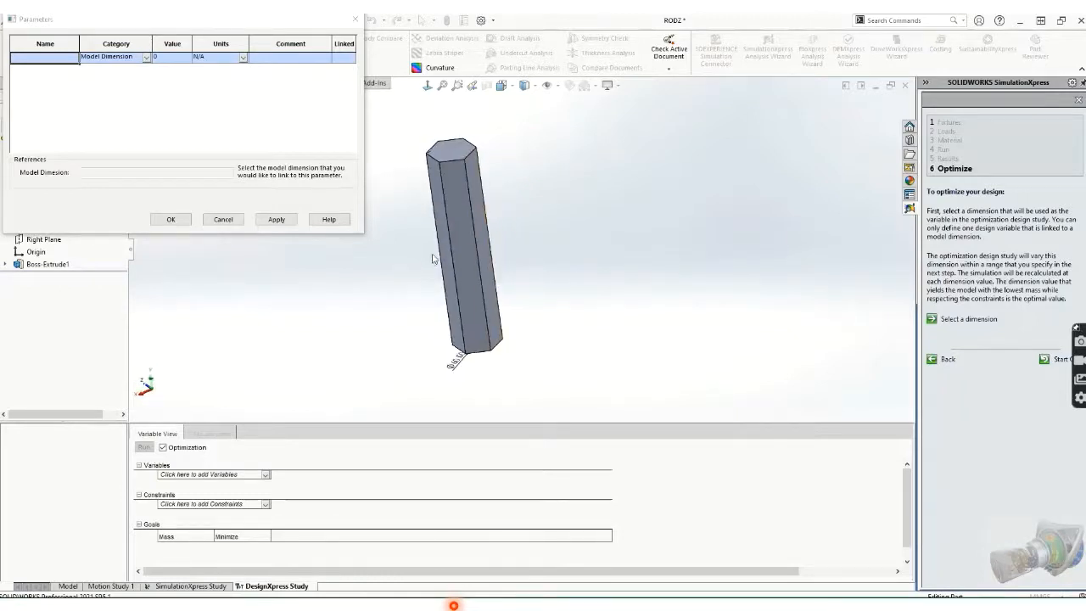
{"action": "left_click", "coordinate": [460, 362]}
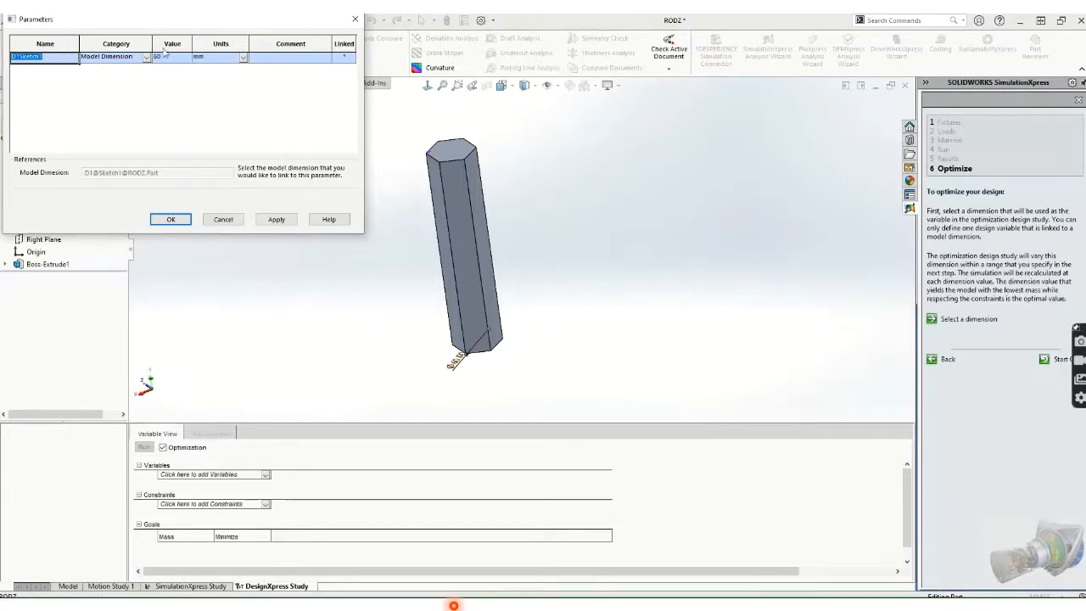
{"action": "left_click", "coordinate": [171, 219]}
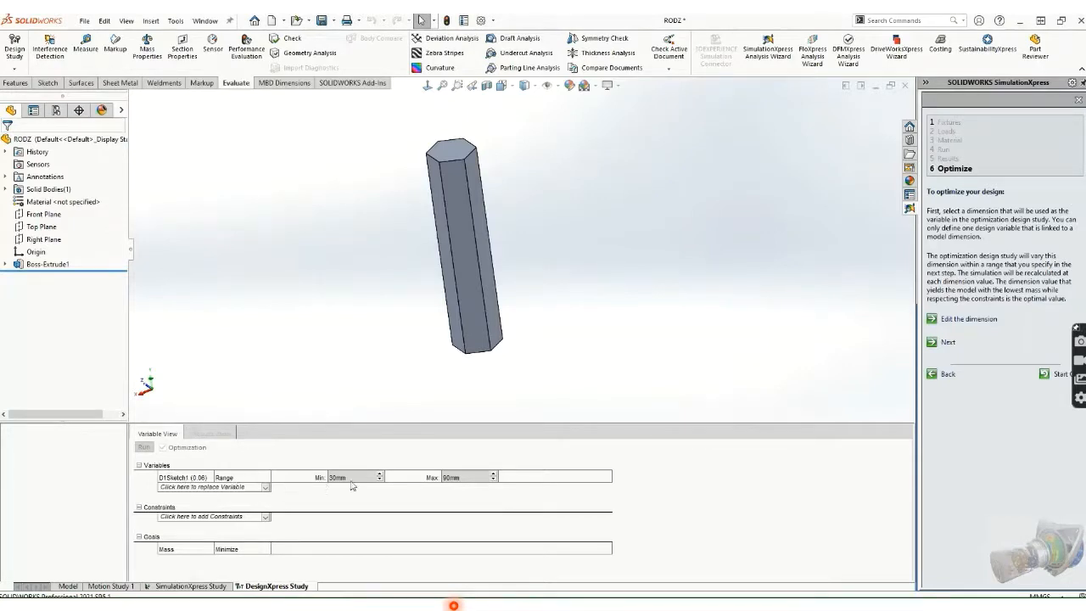
Step: Raise the D1Sketch1 variable range maximum to 120mm
{"action": "left_click", "coordinate": [468, 477]}
{"action": "type", "text": "120"}
{"action": "key", "text": "Return"}
{"action": "left_click", "coordinate": [266, 490]}
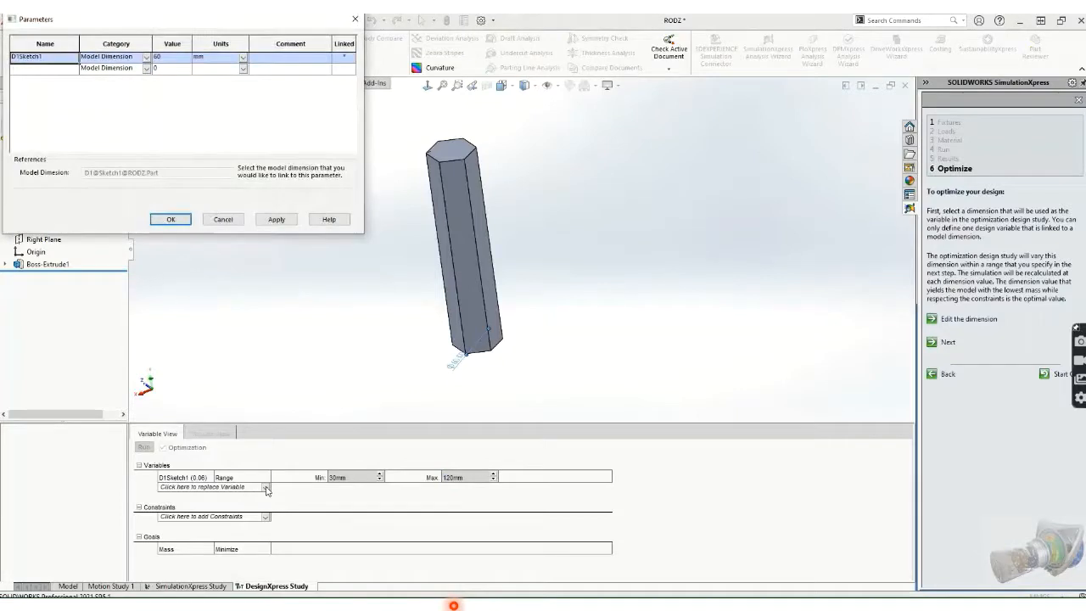
{"action": "left_click", "coordinate": [171, 219]}
{"action": "double_click", "coordinate": [450, 477]}
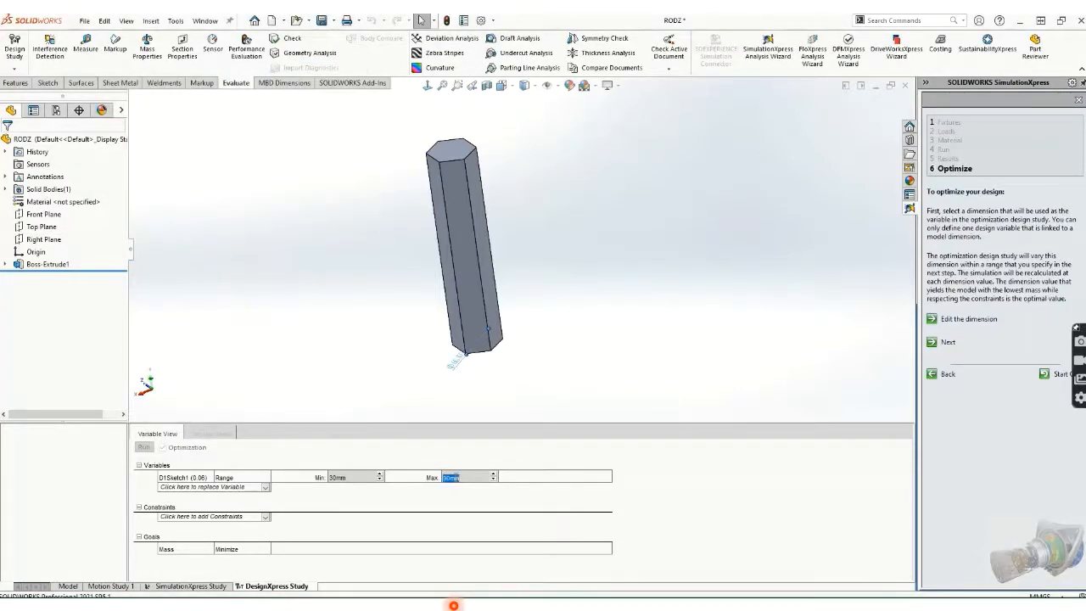
{"action": "type", "text": "120"}
Step: Add a Max Stress constraint limited to 3.0742e+06 N/m^2
{"action": "left_click", "coordinate": [236, 516]}
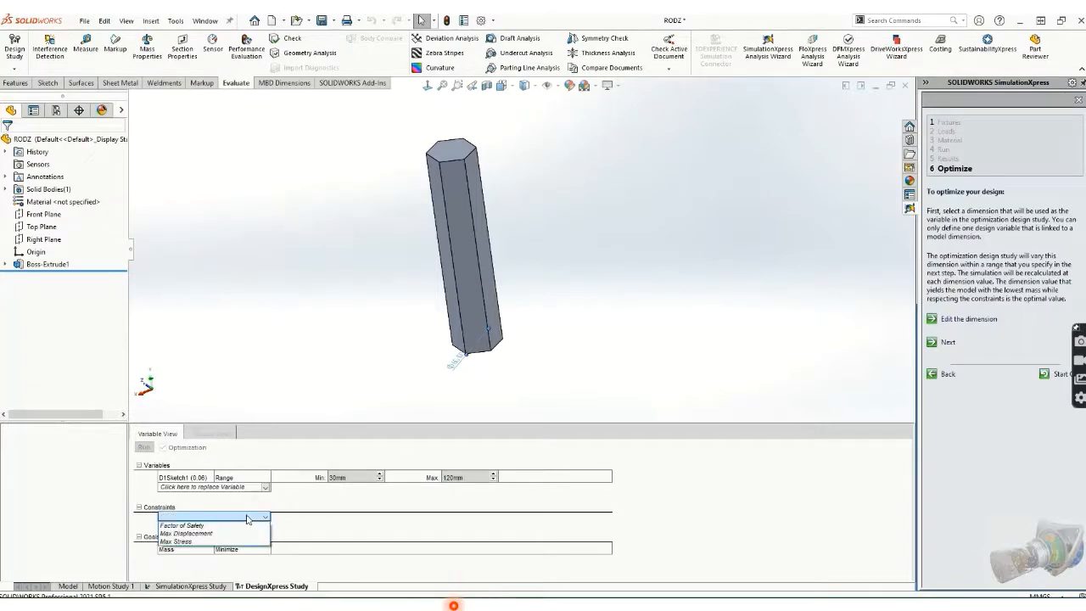
{"action": "left_click", "coordinate": [212, 540]}
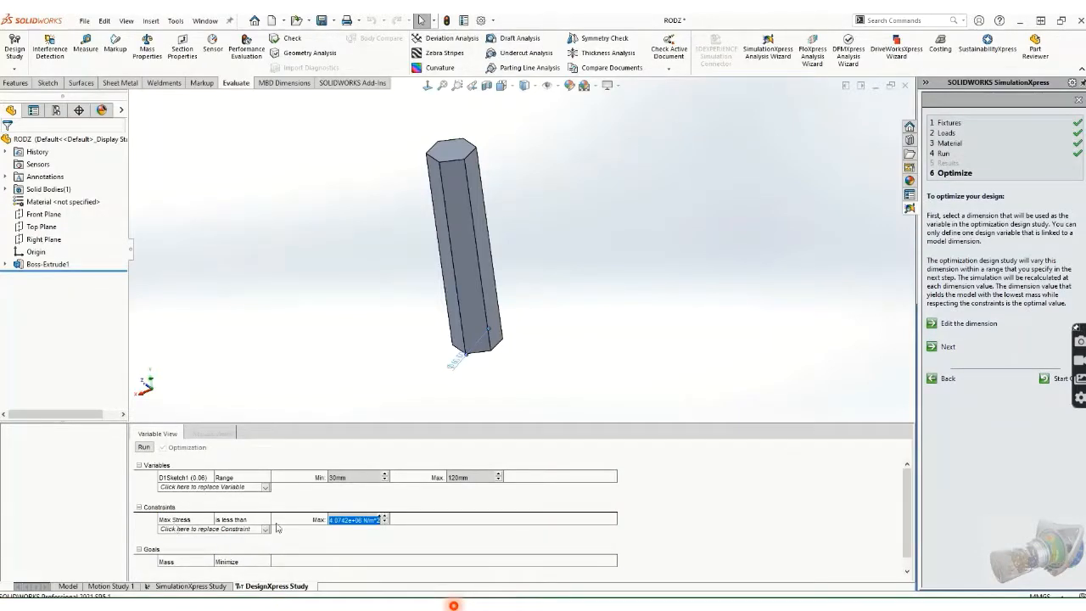
{"action": "left_click", "coordinate": [347, 519]}
{"action": "key", "text": "BackSpace"}
{"action": "key", "text": "BackSpace"}
{"action": "type", "text": "3"}
{"action": "key", "text": "Return"}
{"action": "left_click", "coordinate": [931, 347]}
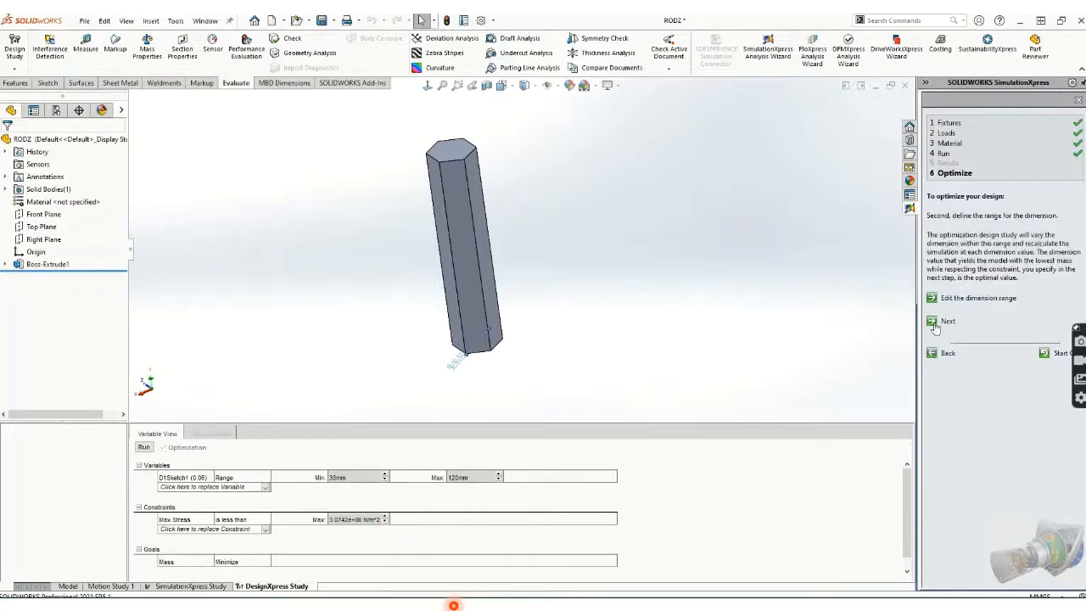
Step: Run the optimization, giving optimal D1 74.7414mm at 3.0457e+06 N/m^2 stress and 3.9187 kg
{"action": "left_click", "coordinate": [934, 323]}
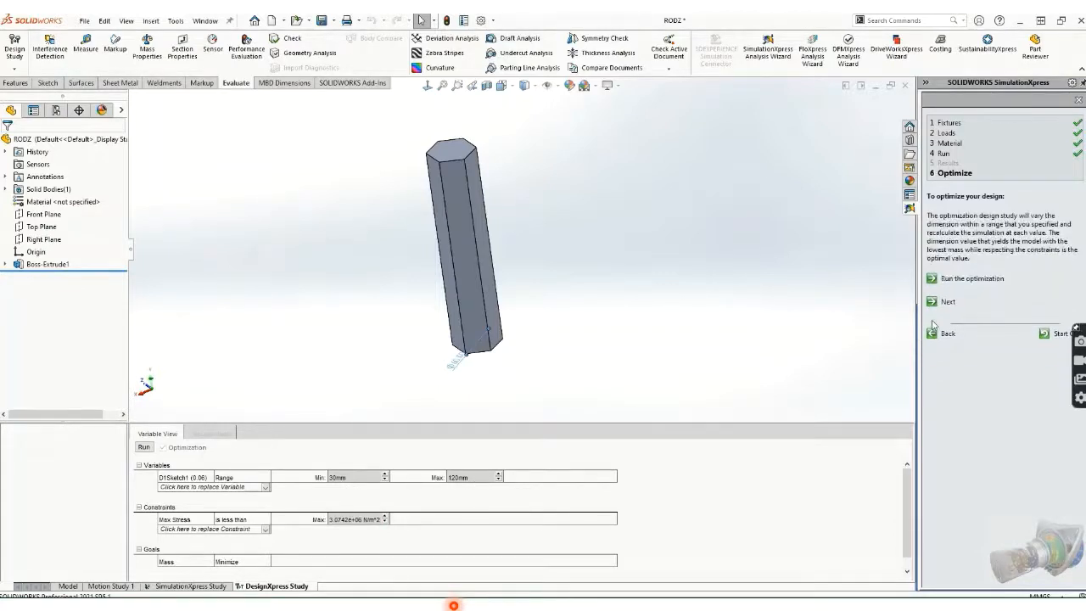
{"action": "left_click", "coordinate": [933, 280]}
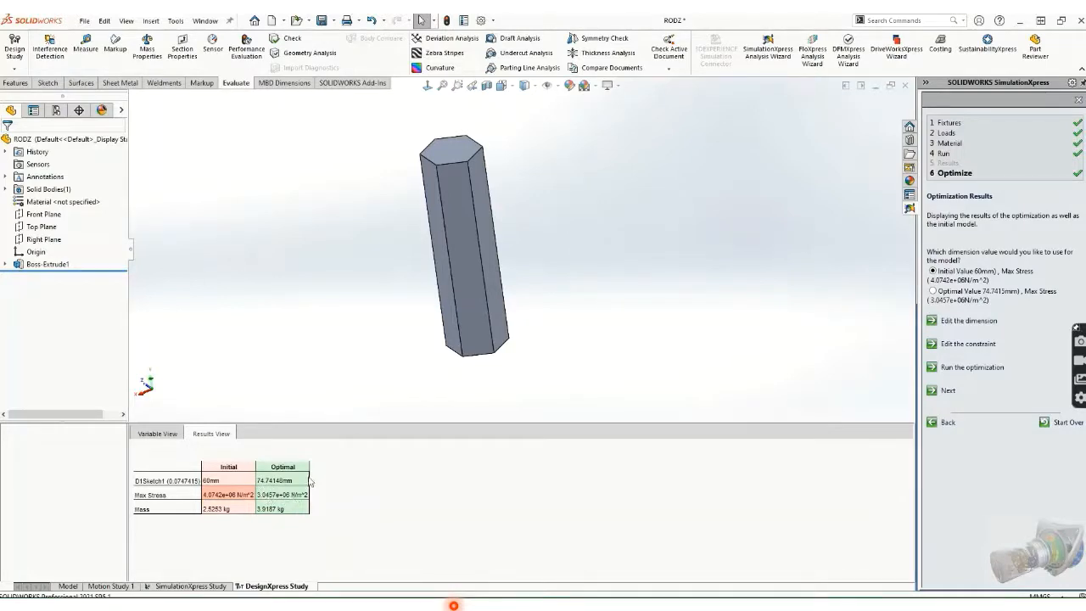
{"action": "left_click", "coordinate": [467, 153]}
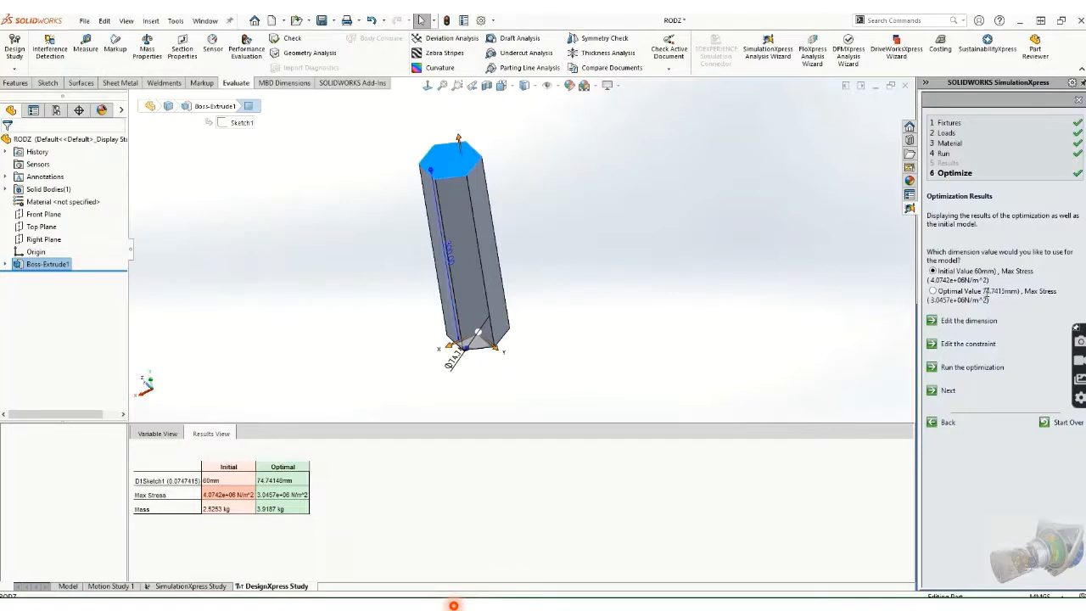
Step: Apply the optimal 74.7415mm D1 value to the rod and review the Variable and Results views
{"action": "left_click", "coordinate": [934, 291]}
{"action": "left_click", "coordinate": [931, 390]}
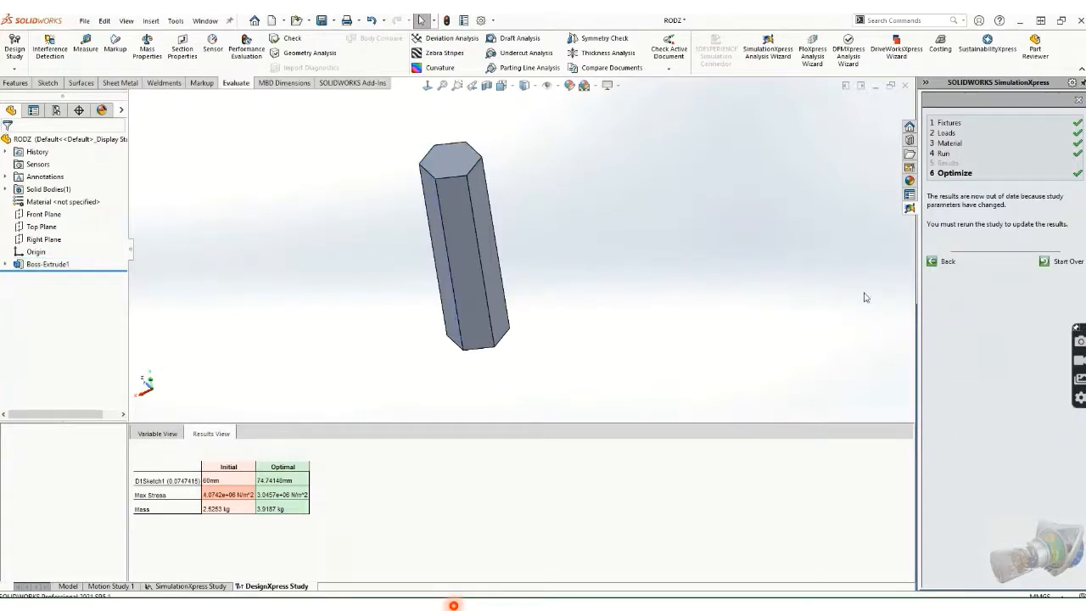
{"action": "left_click", "coordinate": [153, 435]}
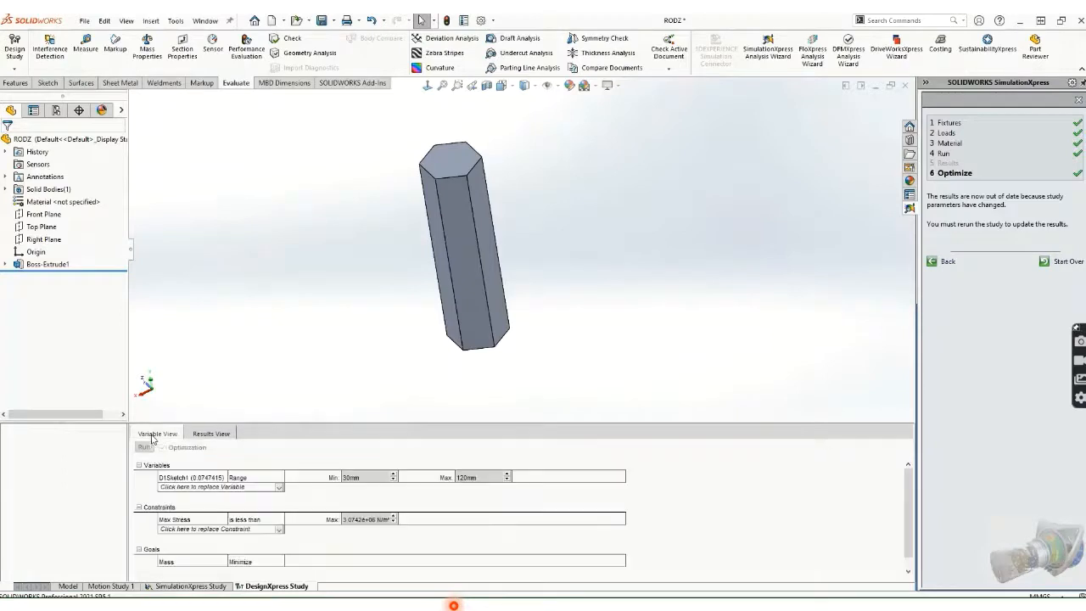
{"action": "left_click", "coordinate": [214, 435]}
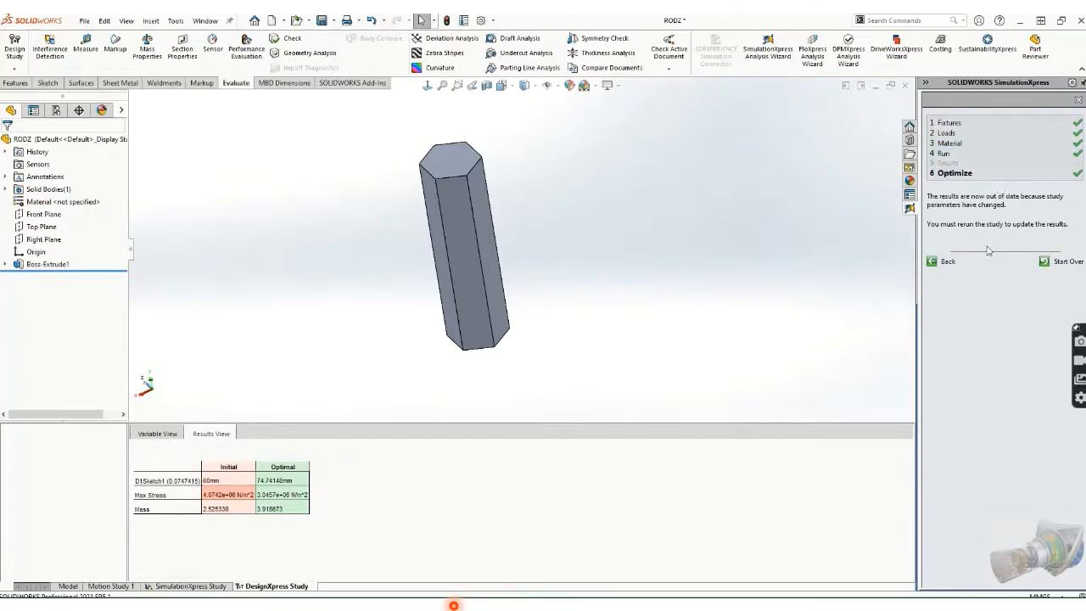
{"action": "scroll", "coordinate": [428, 172], "scroll_direction": "down", "scroll_amount": 2}
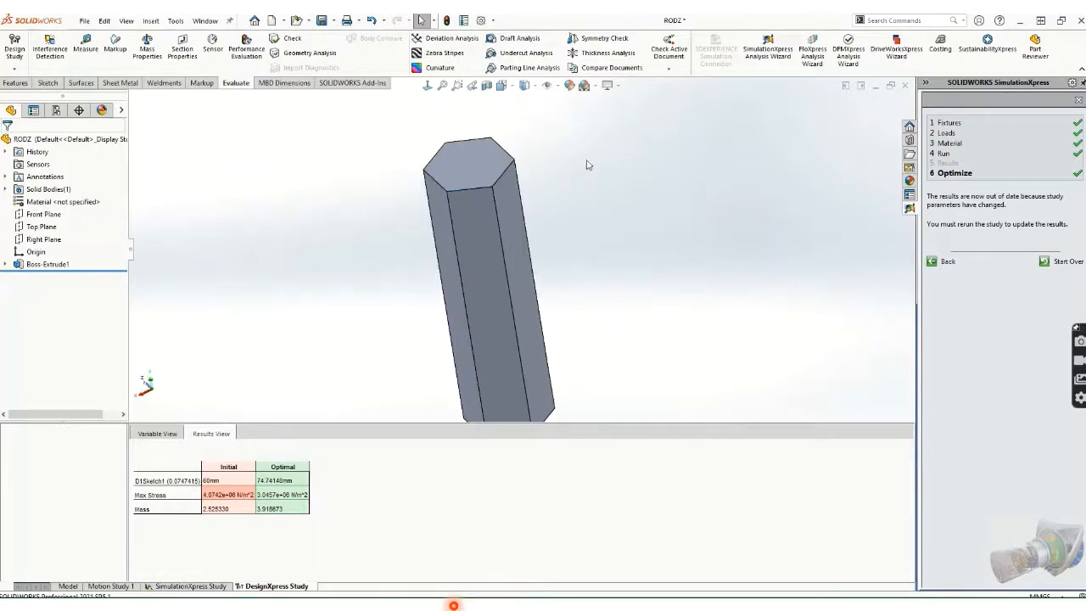
{"action": "scroll", "coordinate": [512, 236], "scroll_direction": "up", "scroll_amount": 4}
{"action": "middle_click_drag", "start_coordinate": [512, 236], "coordinate": [588, 204]}
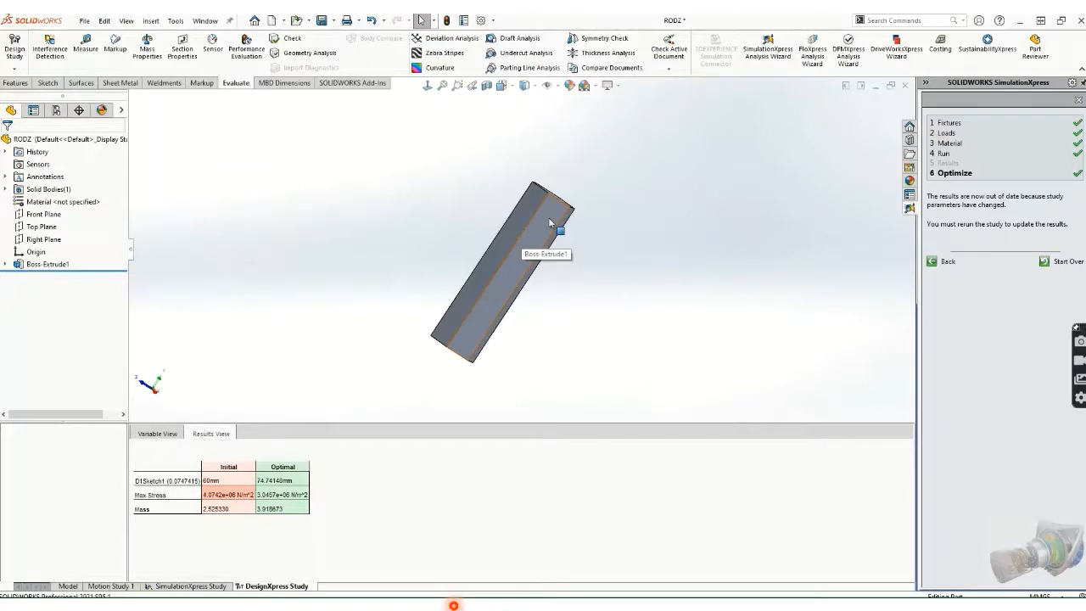
{"action": "middle_click_drag", "start_coordinate": [654, 197], "coordinate": [636, 251]}
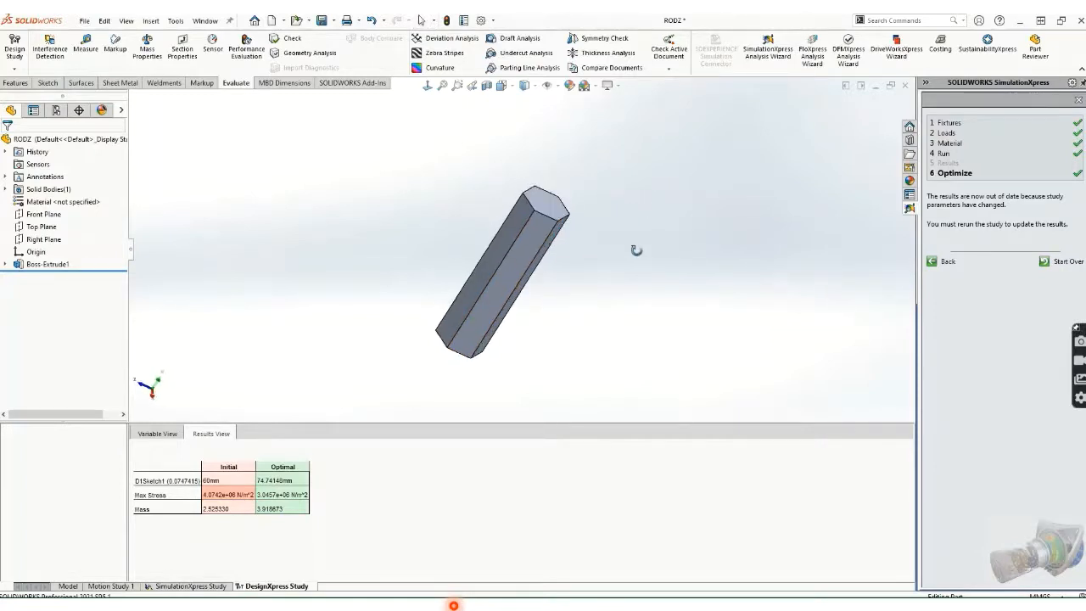
{"action": "scroll", "coordinate": [637, 252], "scroll_direction": "up", "scroll_amount": 1}
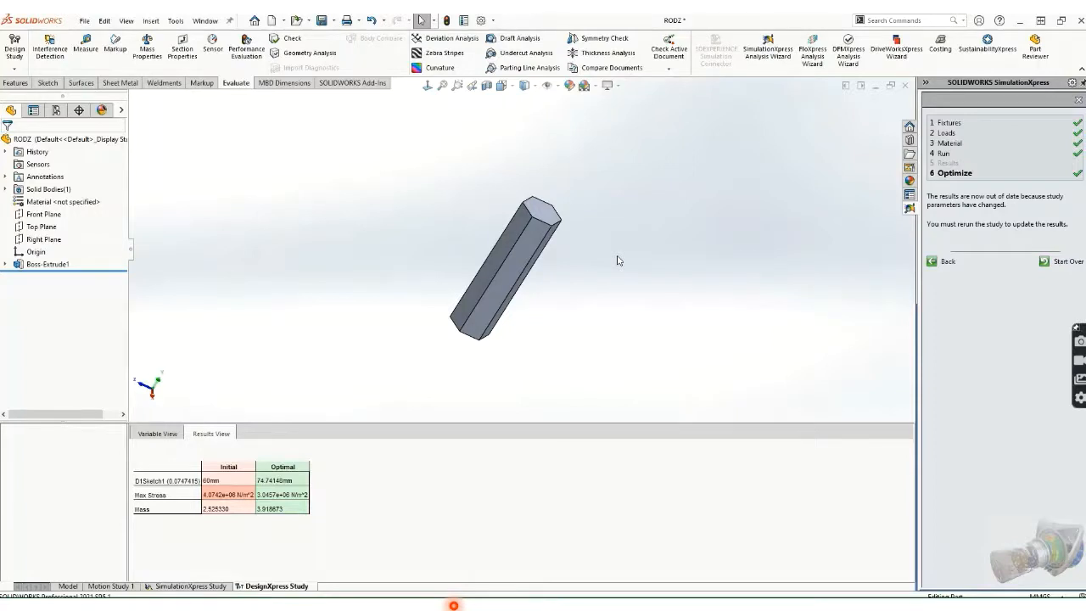
{"action": "scroll", "coordinate": [566, 270], "scroll_direction": "down", "scroll_amount": 1}
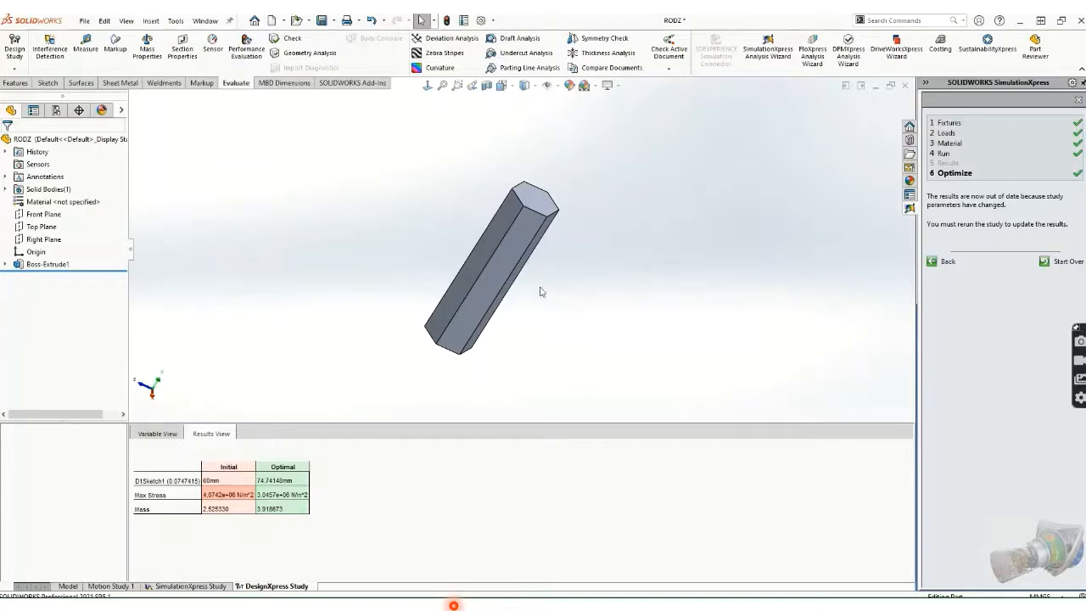
{"action": "scroll", "coordinate": [521, 305], "scroll_direction": "down", "scroll_amount": 2}
{"action": "mouse_move", "coordinate": [521, 303]}
{"action": "middle_mouse_down"}
{"action": "mouse_move", "coordinate": [487, 286]}
{"action": "mouse_move", "coordinate": [529, 291]}
{"action": "middle_mouse_up"}
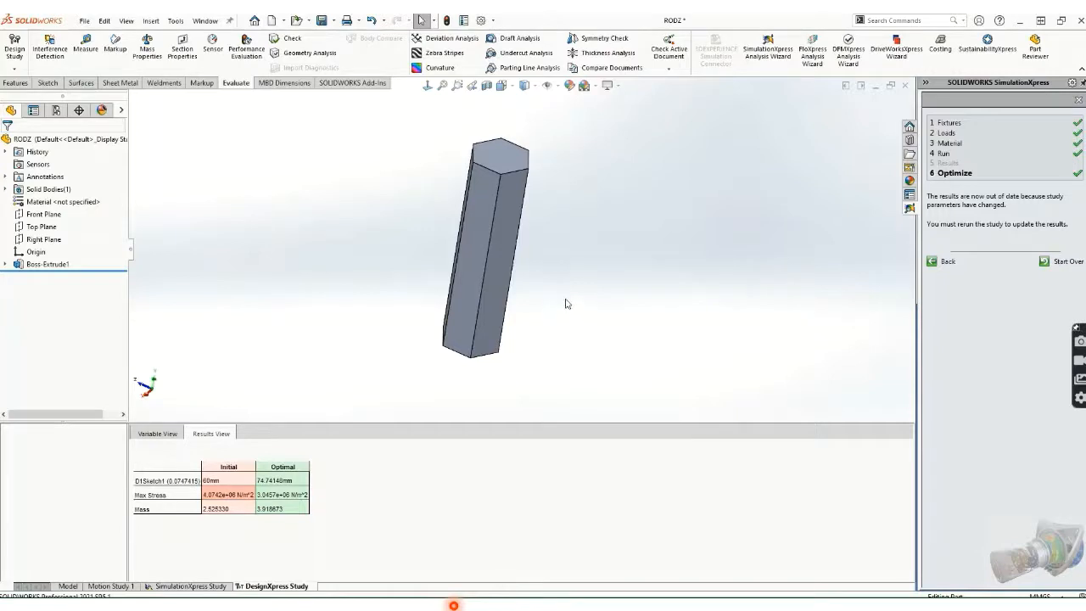
{"action": "mouse_move", "coordinate": [499, 17]}
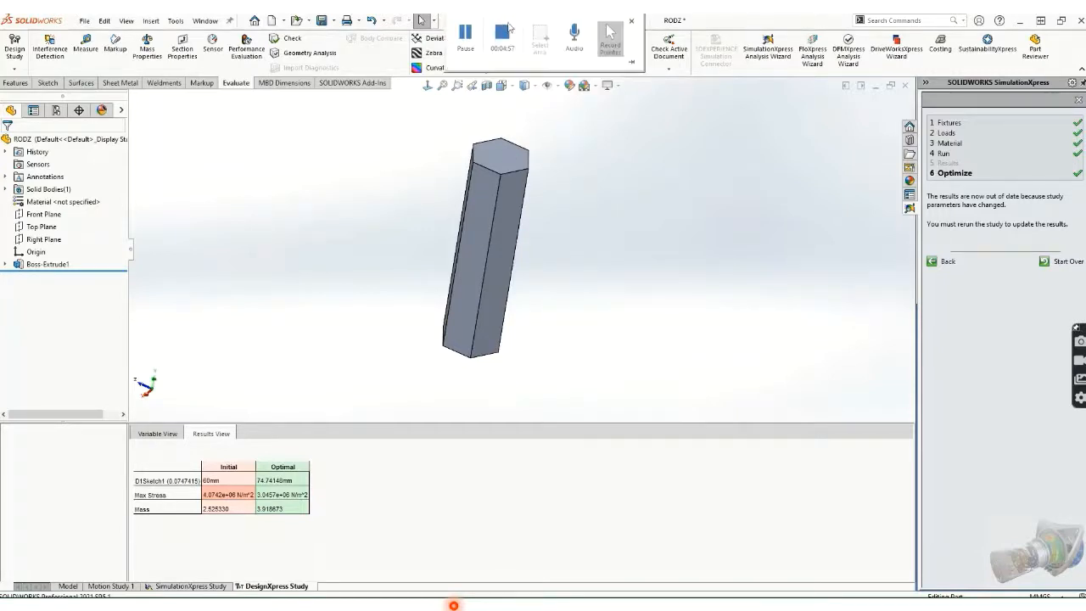